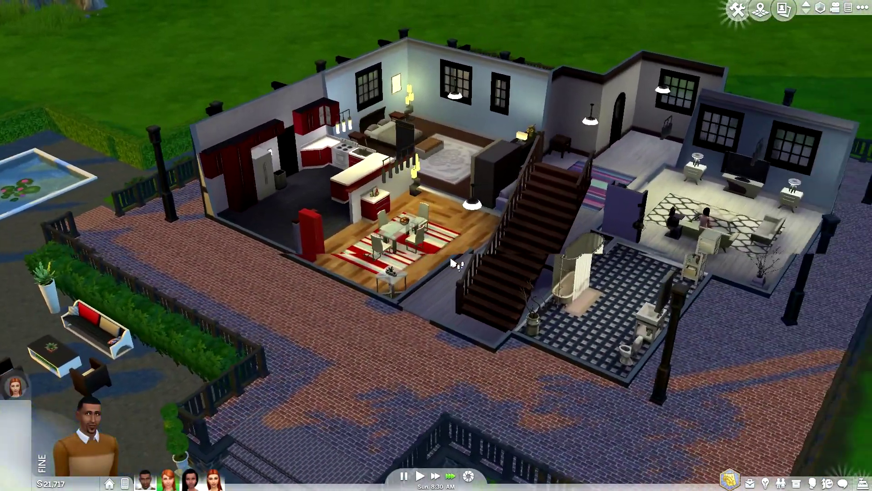
- Run neofetch in Tilix, enlarge the terminal, and move it to the screen's left edge
{"action": "scroll", "coordinate": [454, 263], "scroll_direction": "down", "scroll_amount": 3}
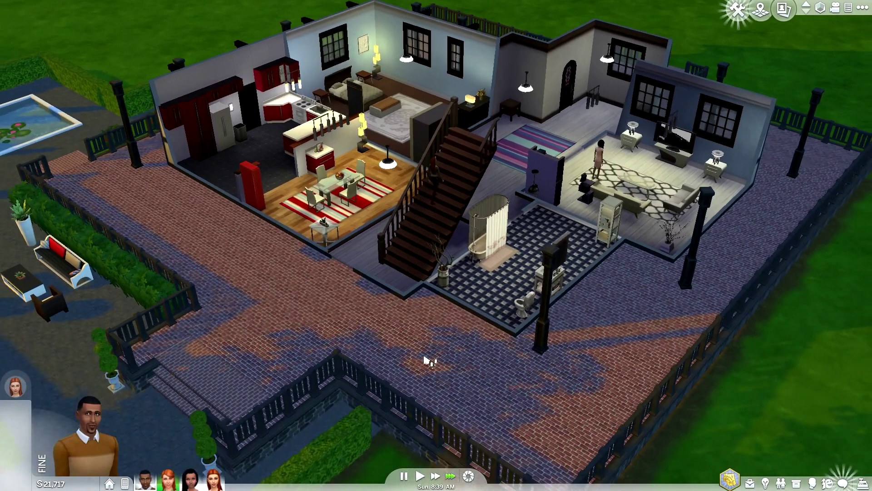
{"action": "left_click_drag", "start_coordinate": [430, 371], "coordinate": [398, 341]}
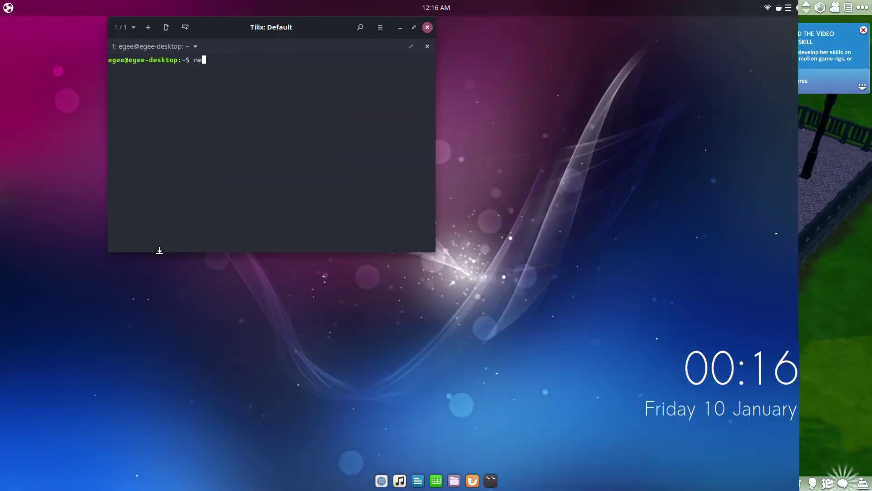
{"action": "type", "text": "ofet"}
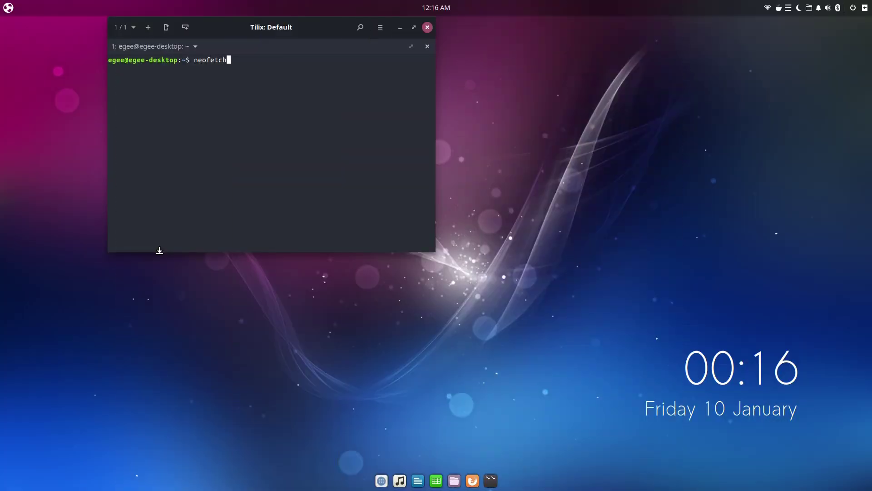
{"action": "type", "text": "ch"}
{"action": "key", "text": "Return"}
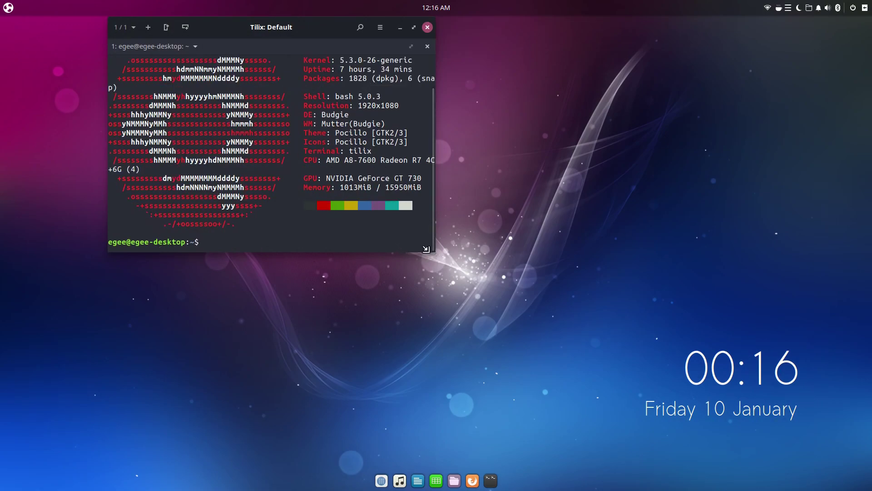
{"action": "left_click_drag", "start_coordinate": [432, 251], "coordinate": [495, 276]}
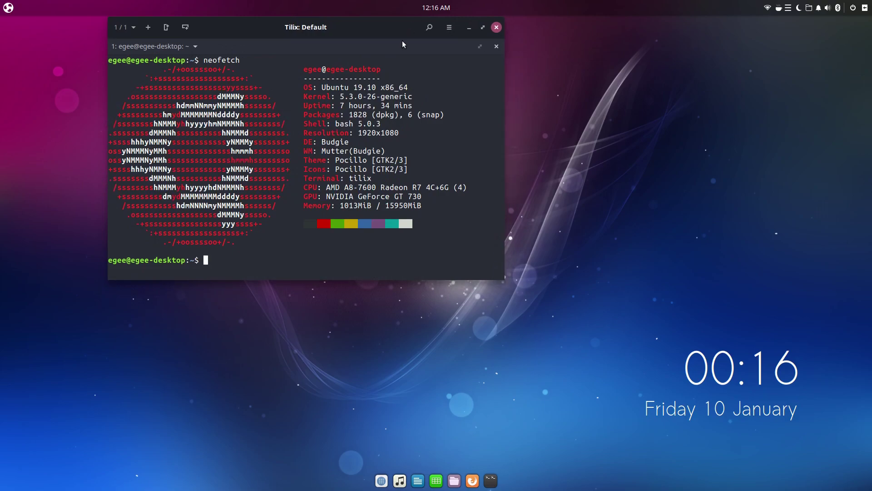
{"action": "left_click_drag", "start_coordinate": [371, 27], "coordinate": [264, 27]}
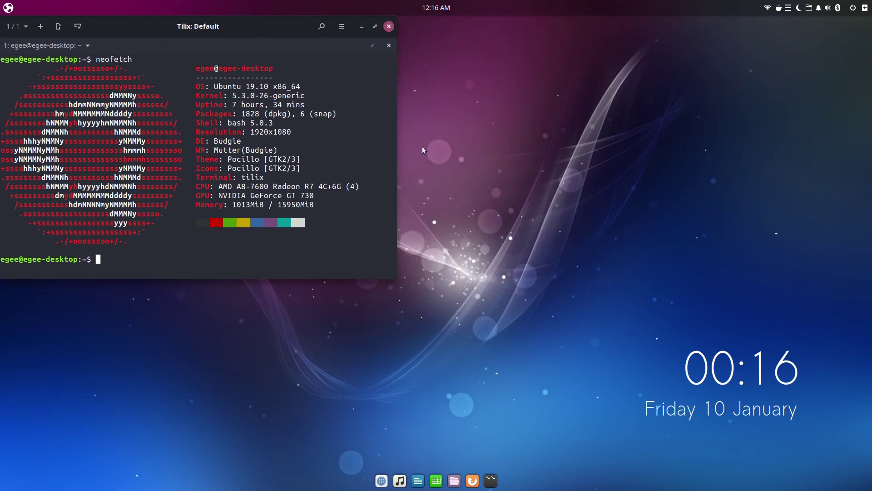
- Open NVIDIA X Server Settings showing driver 435.21 and move it to the upper right
{"action": "left_click", "coordinate": [8, 7]}
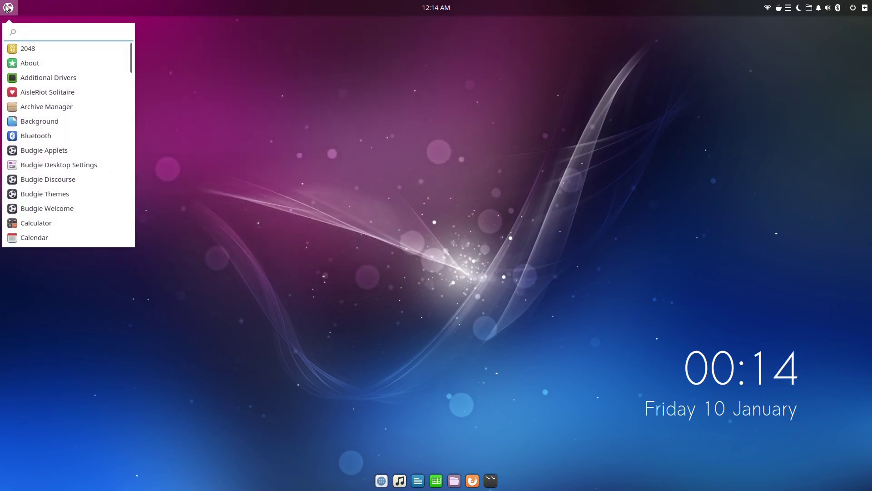
{"action": "type", "text": "nvi"}
{"action": "left_click", "coordinate": [38, 52]}
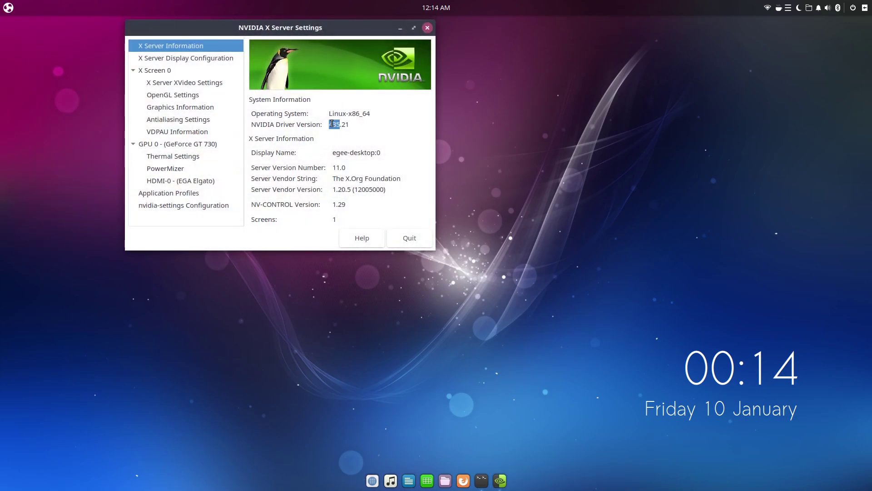
{"action": "left_click", "coordinate": [342, 124]}
{"action": "left_click_drag", "start_coordinate": [327, 31], "coordinate": [679, 45]}
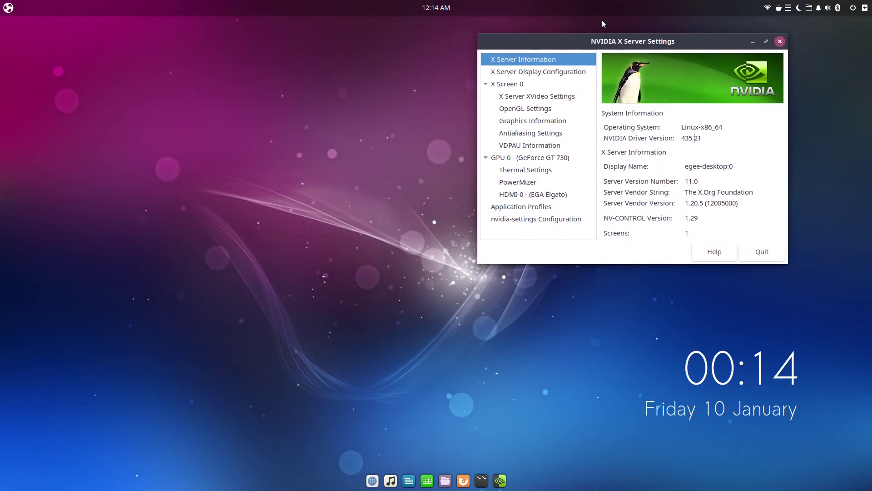
- Open Additional Drivers in Software & Updates, showing nvidia-driver-435 in use
{"action": "left_click", "coordinate": [8, 8]}
{"action": "type", "text": "dri"}
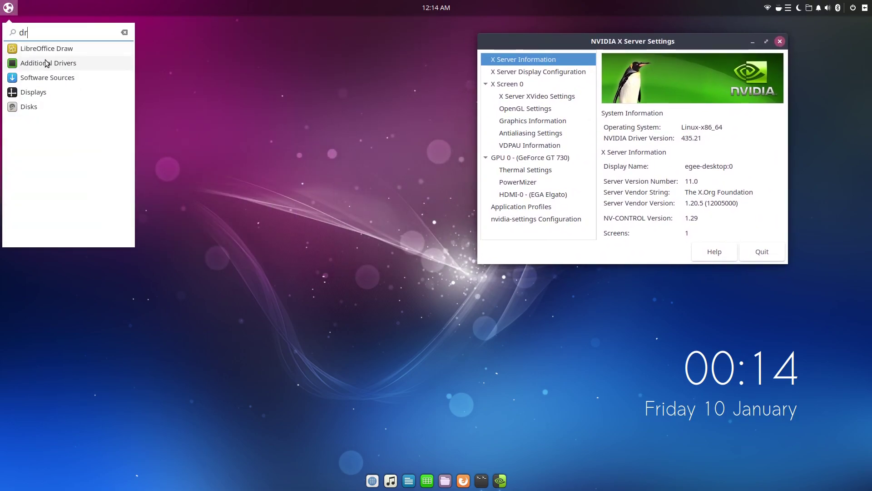
{"action": "left_click", "coordinate": [50, 63]}
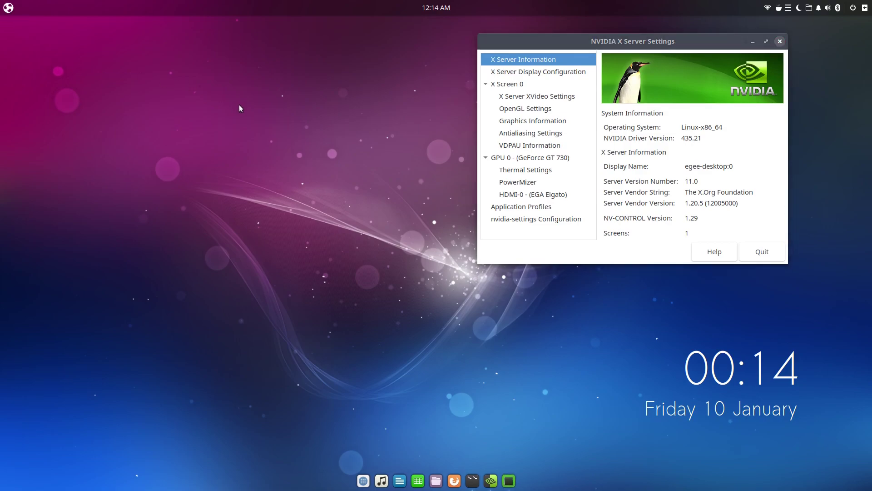
{"action": "left_click_drag", "start_coordinate": [413, 182], "coordinate": [362, 75]}
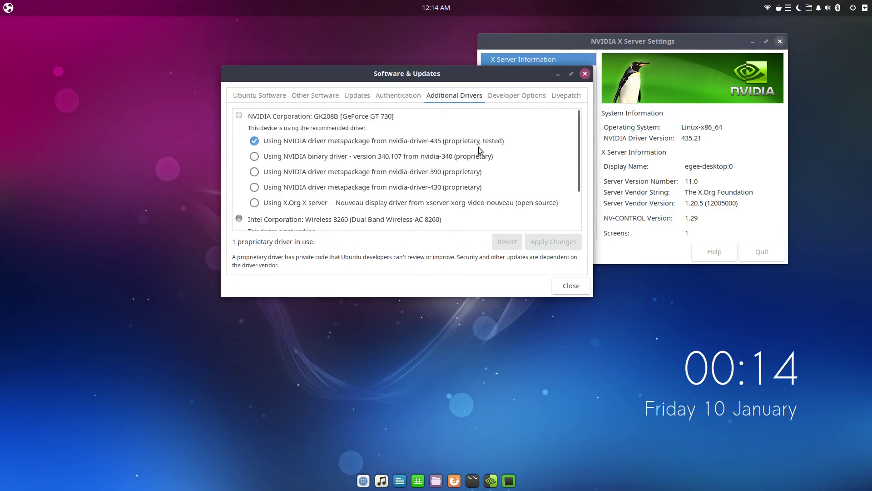
- Copy the add-apt-repository line from the Lutris page and run it in Tilix to add the PPA
{"action": "scroll", "coordinate": [550, 167], "scroll_direction": "down", "scroll_amount": 2}
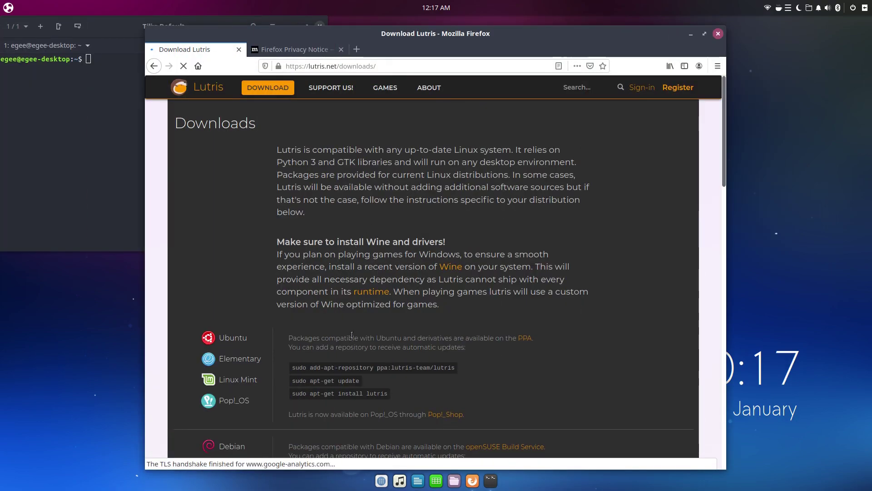
{"action": "triple_click", "coordinate": [313, 367]}
{"action": "right_click", "coordinate": [314, 367]}
{"action": "left_click", "coordinate": [327, 376]}
{"action": "left_click", "coordinate": [85, 90]}
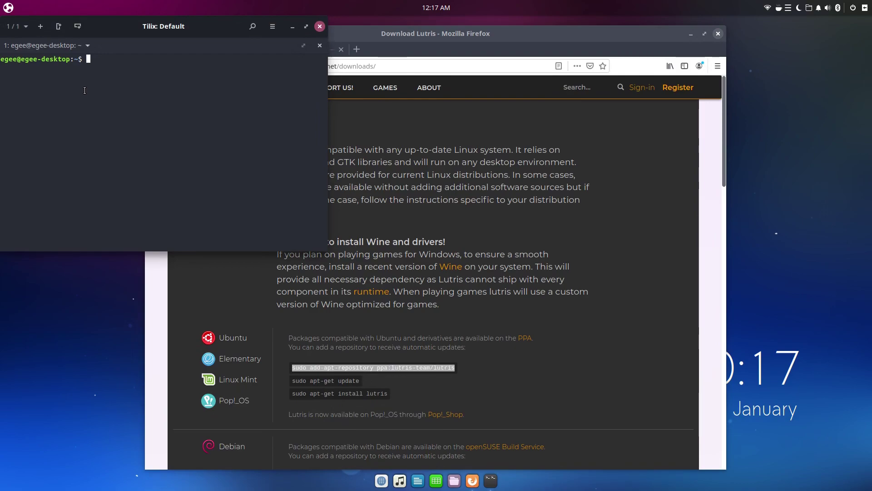
{"action": "key", "text": "ctrl+shift+v"}
{"action": "key", "text": "Return"}
{"action": "key", "text": "Return"}
{"action": "key", "text": "ctrl+plus"}
{"action": "key", "text": "Return"}
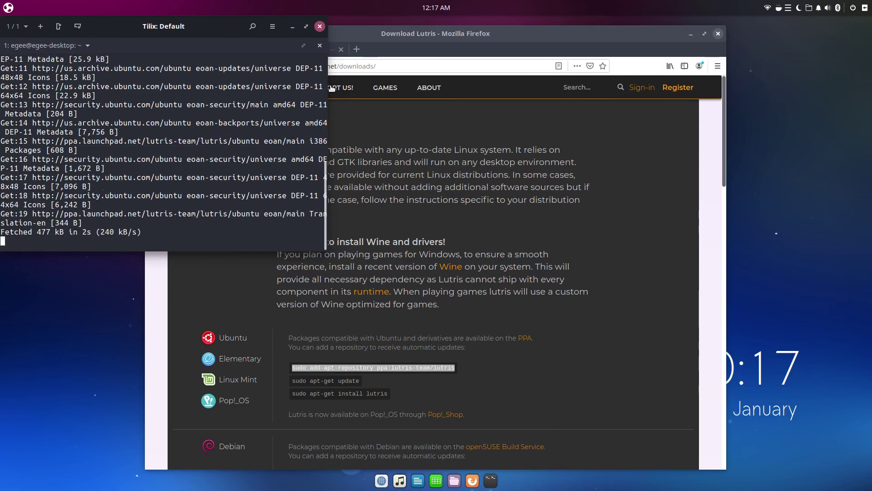
- Widen the terminal and run 'sudo apt update && sudo apt install lutris'
{"action": "left_click_drag", "start_coordinate": [325, 86], "coordinate": [555, 86]}
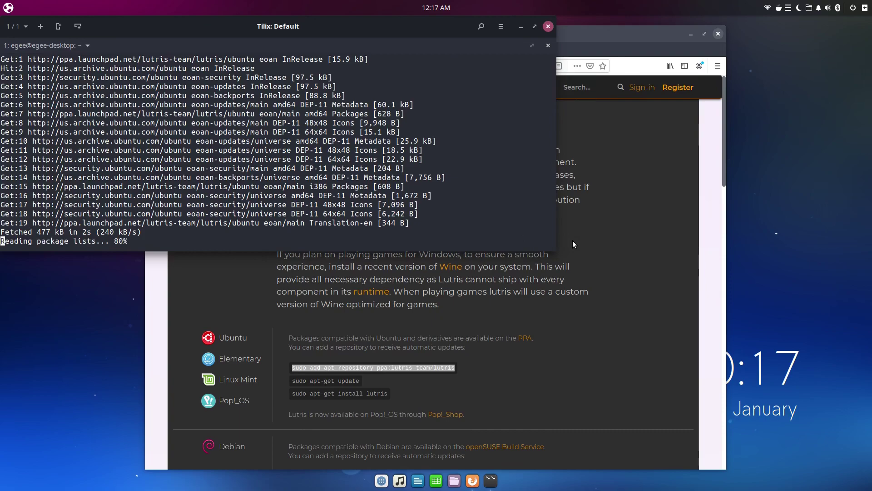
{"action": "type", "text": "sudo apt update && sudo apt install lutris"}
{"action": "key", "text": "Return"}
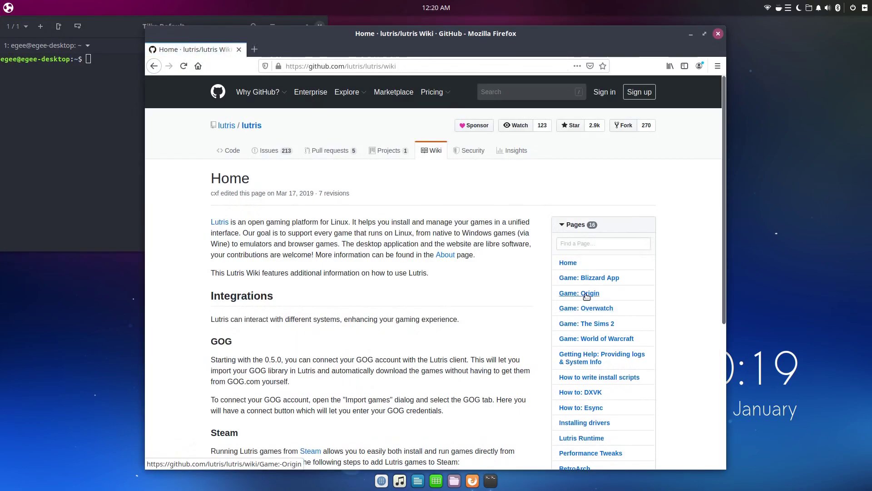
- Copy the Ubuntu dependency list from the wiki's Game: Origin page and type 'sudo apt install' in Tilix
{"action": "left_click", "coordinate": [585, 293]}
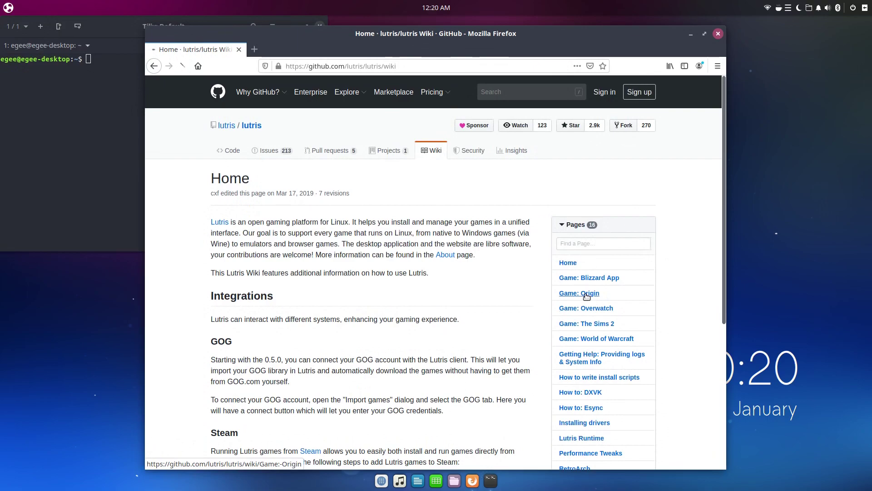
{"action": "scroll", "coordinate": [509, 302], "scroll_direction": "down", "scroll_amount": 3}
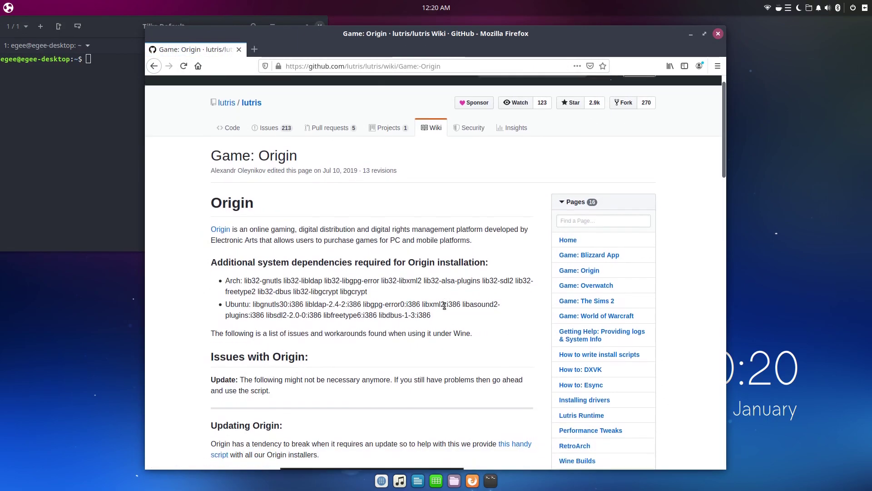
{"action": "left_click_drag", "start_coordinate": [431, 260], "coordinate": [254, 249]}
{"action": "right_click", "coordinate": [255, 250]}
{"action": "left_click", "coordinate": [291, 259]}
{"action": "left_click", "coordinate": [327, 271]}
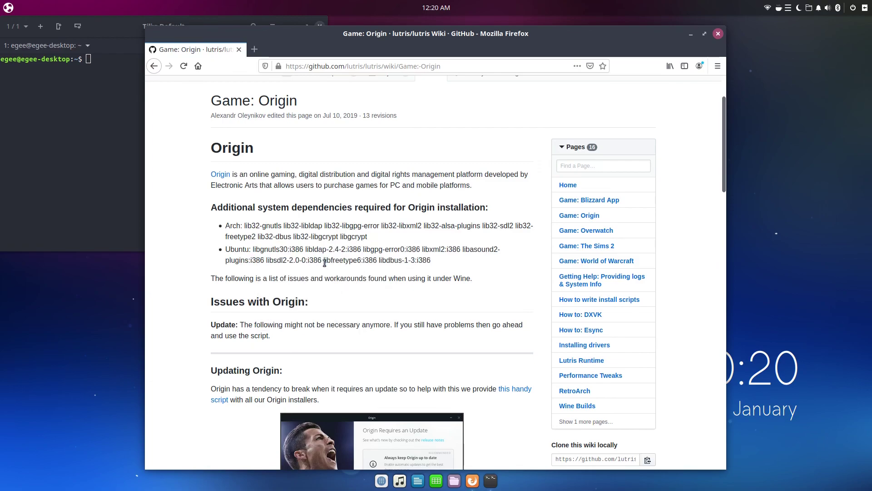
{"action": "left_click", "coordinate": [99, 168]}
{"action": "type", "text": "sudo apt insta"}
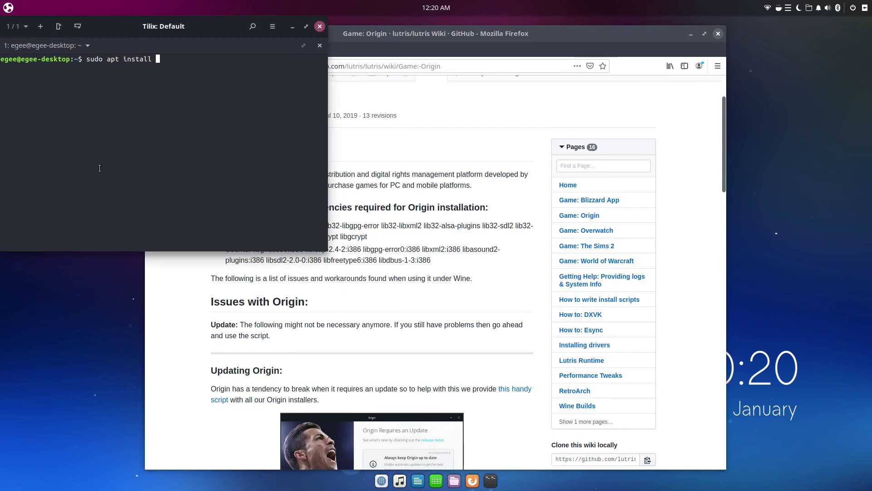
{"action": "type", "text": "ll"}
- Install the pasted Origin i386 dependencies plus libvulkan1 and libnvidia-gl-435:i386 via apt
{"action": "key", "text": "ctrl+shift+v"}
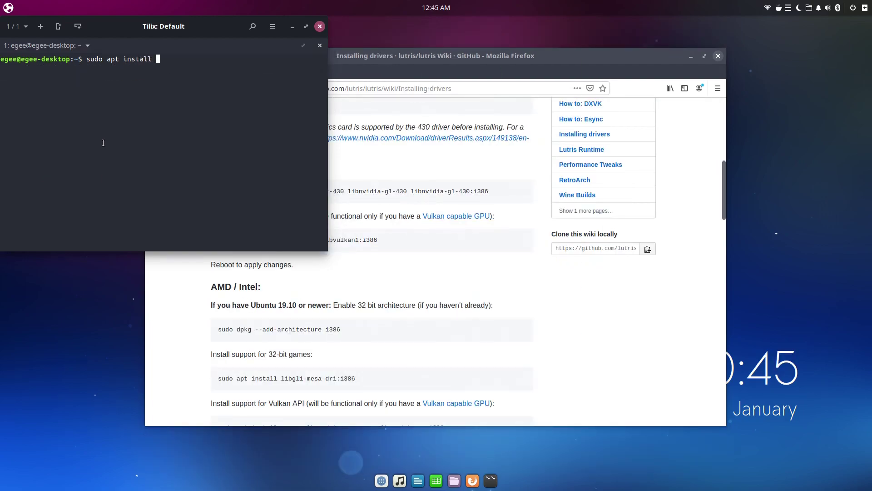
{"action": "key", "text": "ctrl+shift+v"}
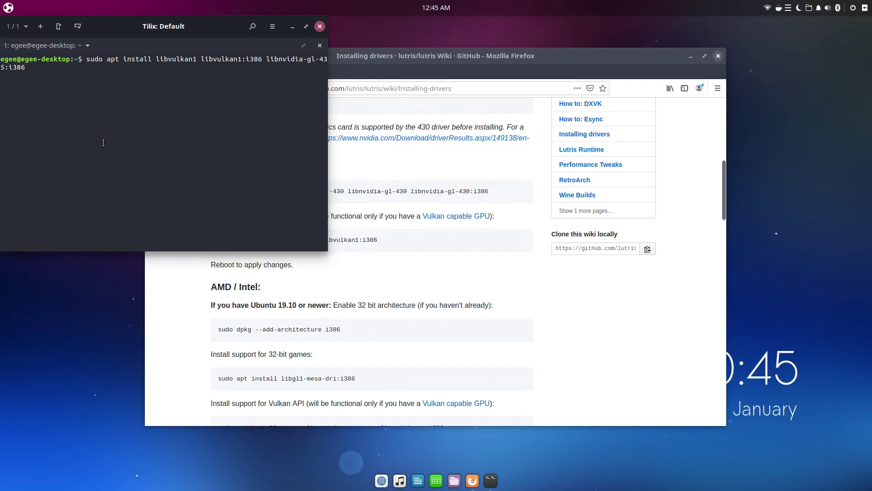
{"action": "left_click_drag", "start_coordinate": [325, 76], "coordinate": [456, 79]}
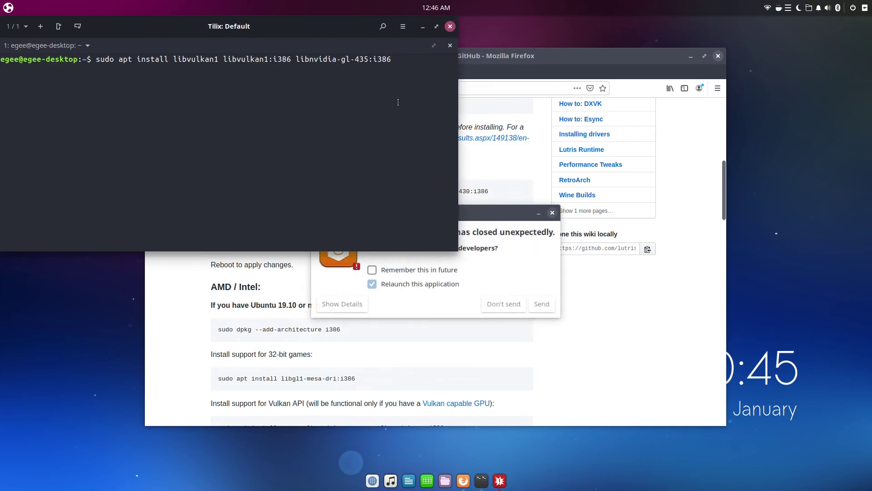
{"action": "key", "text": "Return"}
{"action": "key", "text": "Return"}
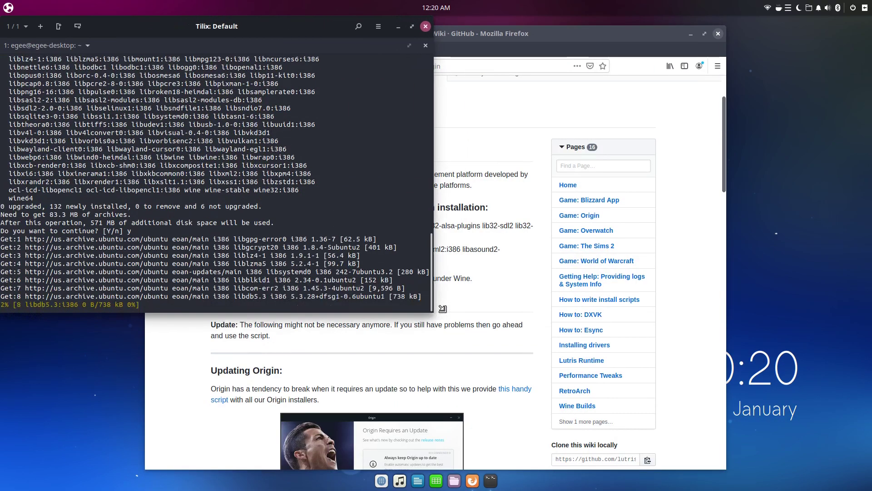
{"action": "left_click_drag", "start_coordinate": [442, 309], "coordinate": [541, 348]}
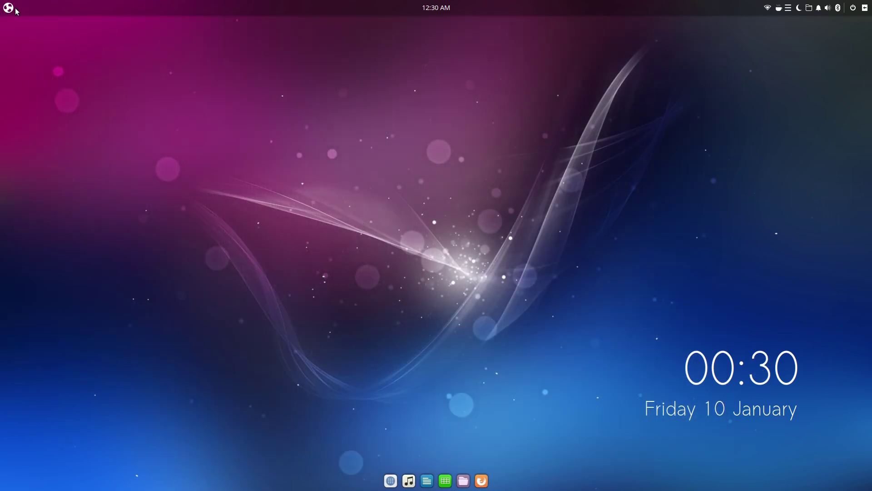
- Launch Lutris and search Lutris.net for 'origin'
{"action": "left_click", "coordinate": [9, 8]}
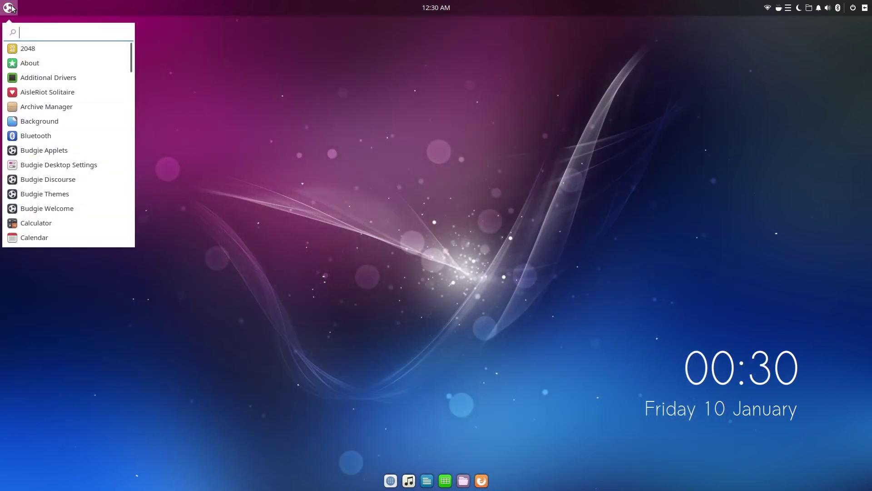
{"action": "type", "text": "lut"}
{"action": "key", "text": "Return"}
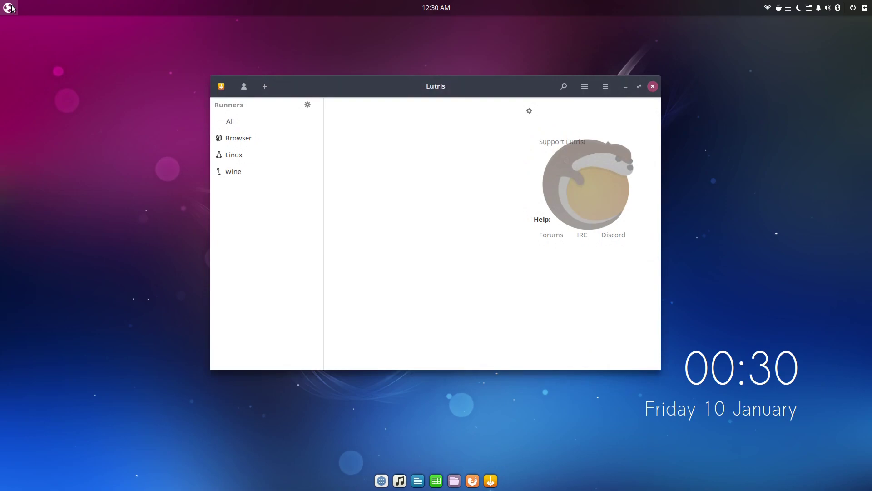
{"action": "left_click", "coordinate": [563, 86]}
{"action": "left_click", "coordinate": [380, 106]}
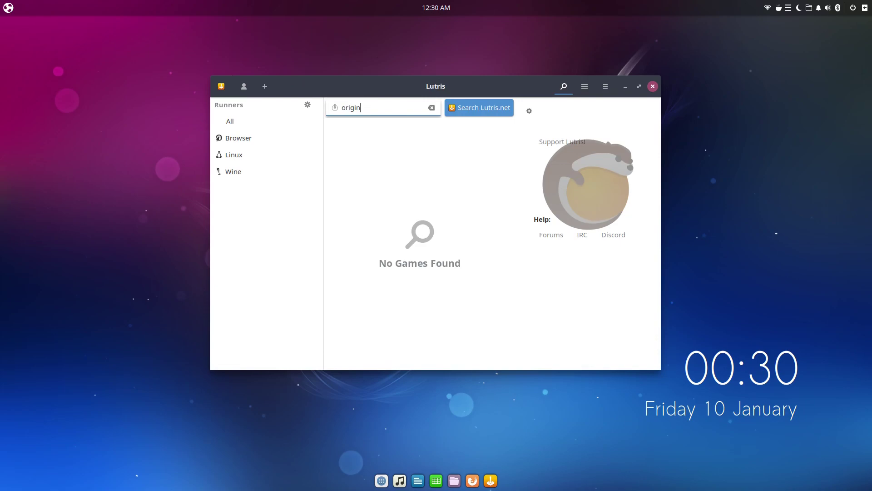
{"action": "key", "text": "Return"}
{"action": "scroll", "coordinate": [521, 286], "scroll_direction": "down", "scroll_amount": 10}
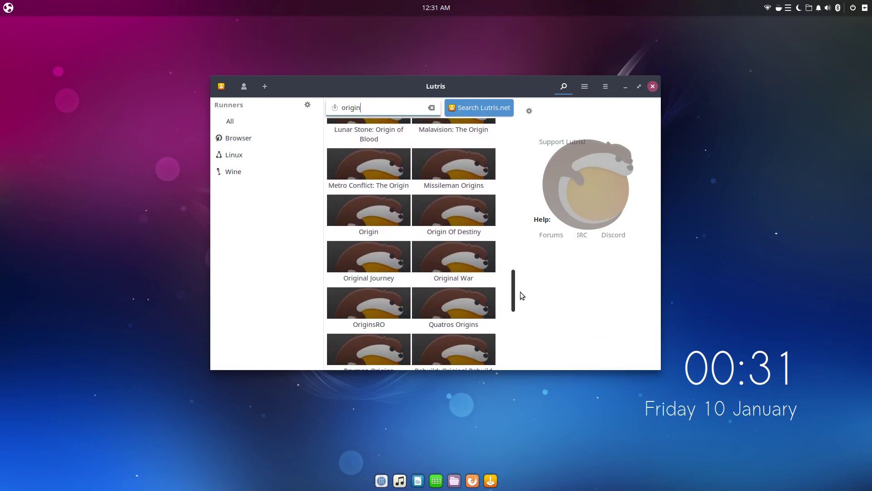
- Install Origin with the Latest installer into the default folder
{"action": "left_click", "coordinate": [382, 214]}
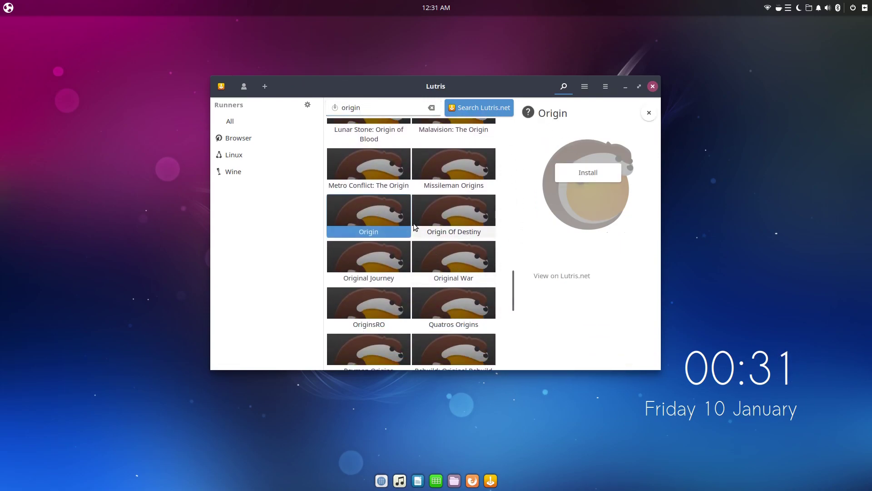
{"action": "left_click", "coordinate": [583, 175]}
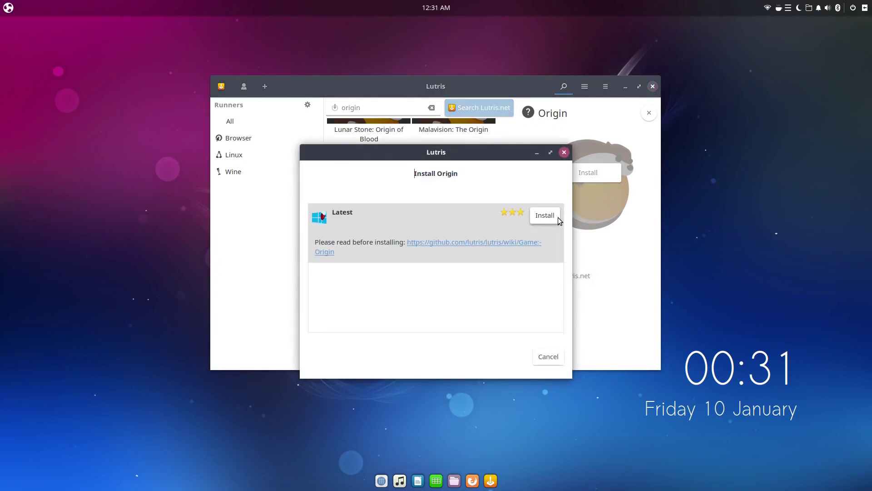
{"action": "left_click", "coordinate": [553, 219]}
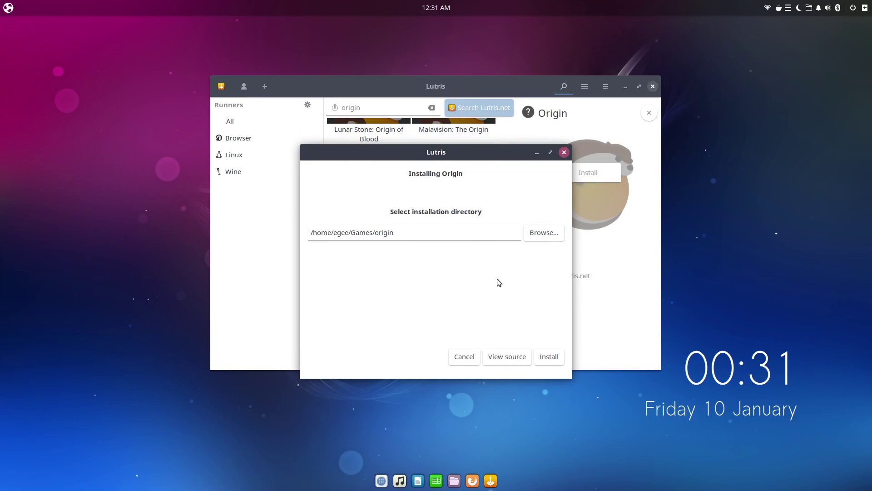
{"action": "left_click", "coordinate": [548, 370]}
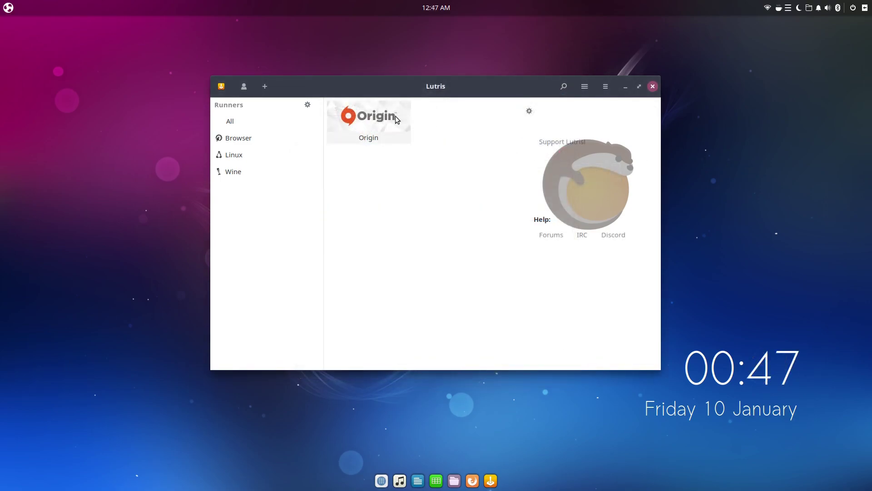
- Select the installed Origin tile in the Lutris library and play it
{"action": "left_click", "coordinate": [396, 115]}
{"action": "left_click", "coordinate": [585, 179]}
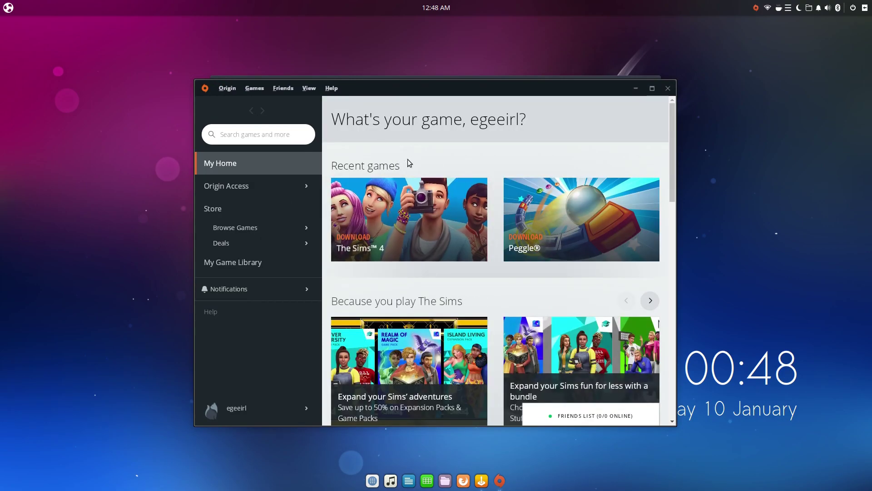
- Start downloading The Sims 4 in English US and accept the license
{"action": "left_click", "coordinate": [423, 223]}
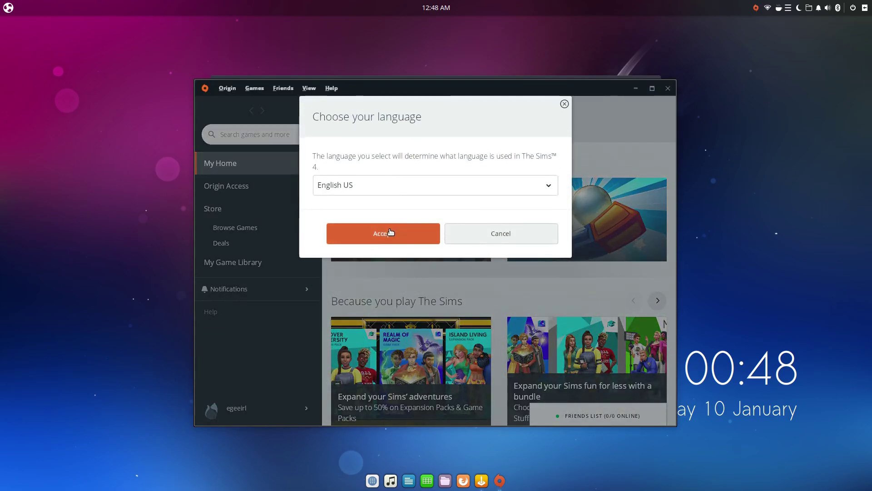
{"action": "left_click", "coordinate": [390, 232]}
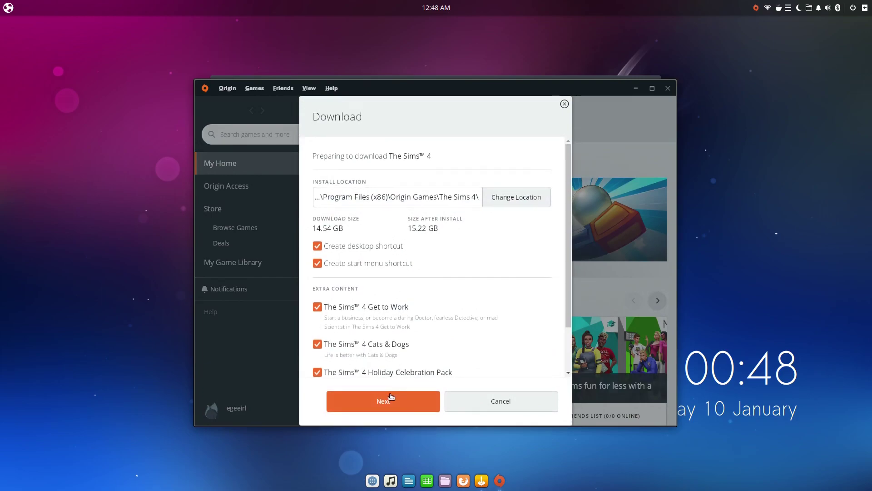
{"action": "left_click", "coordinate": [391, 397]}
{"action": "left_click", "coordinate": [255, 88]}
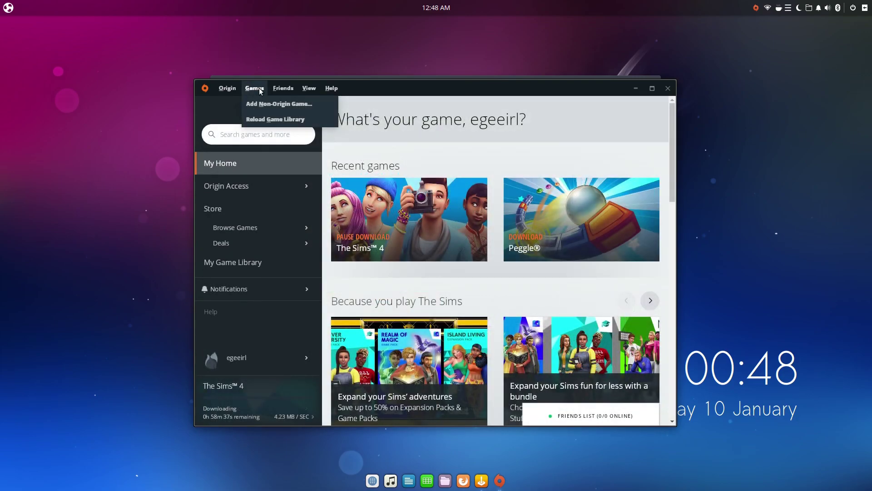
- In Origin's Application Settings, turn off Origin In-Game and set the default screen to Game Library
{"action": "mouse_move", "coordinate": [227, 88]}
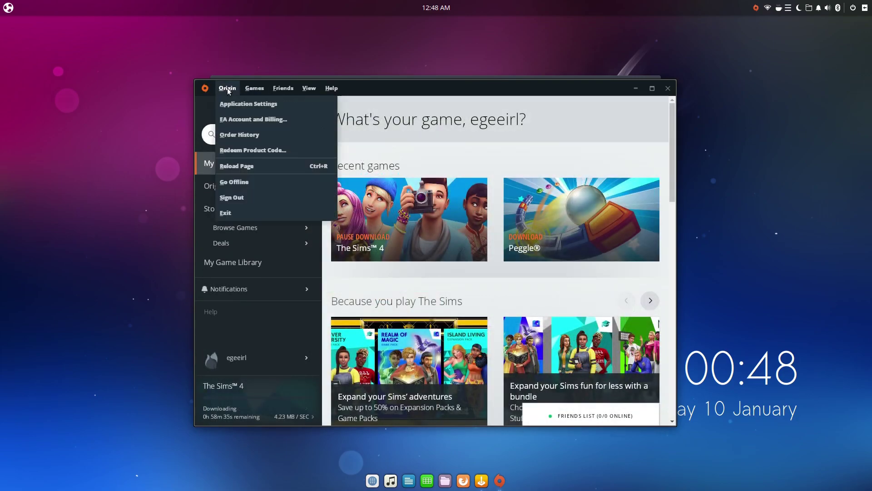
{"action": "left_click", "coordinate": [246, 104]}
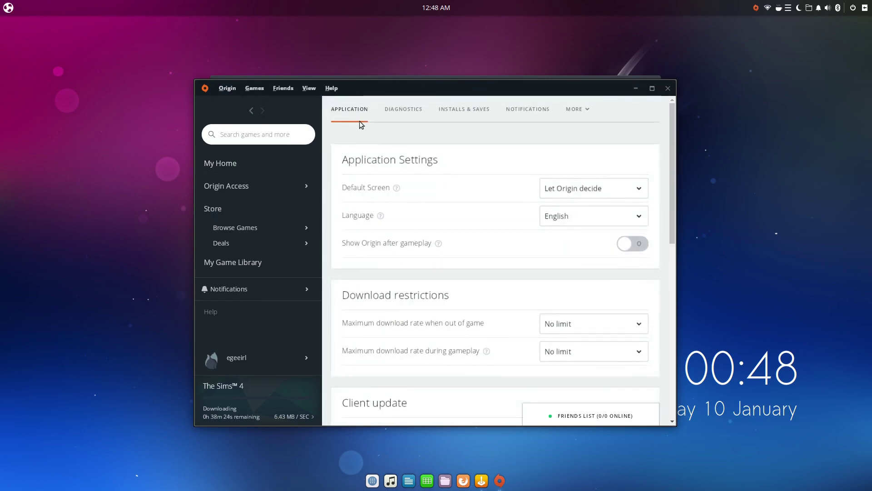
{"action": "left_click", "coordinate": [576, 110]}
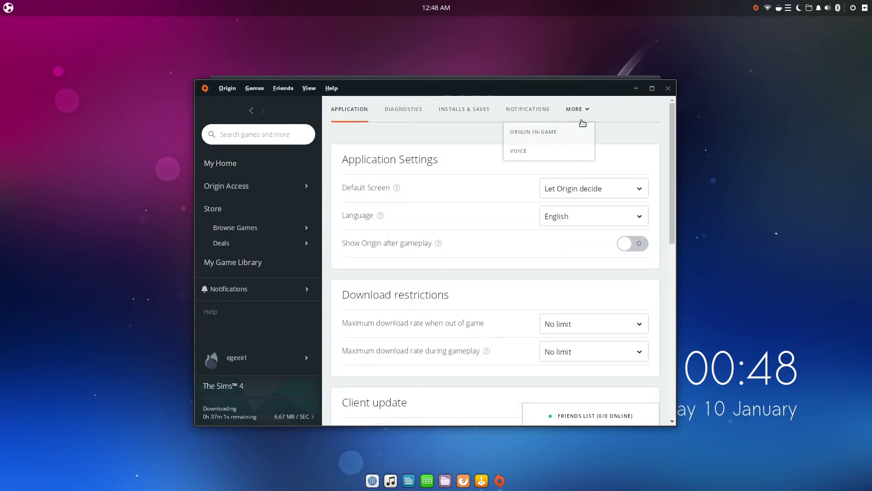
{"action": "left_click", "coordinate": [542, 144]}
{"action": "left_click", "coordinate": [638, 190]}
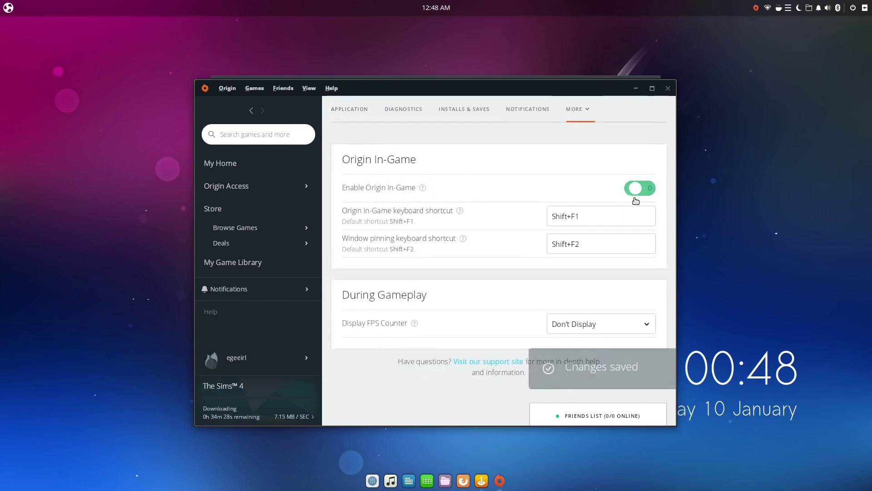
{"action": "left_click", "coordinate": [355, 108]}
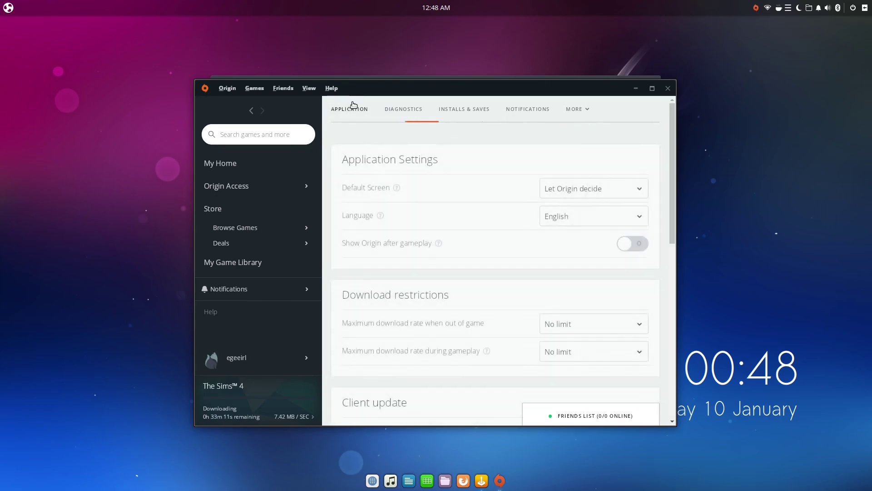
{"action": "left_click", "coordinate": [580, 196]}
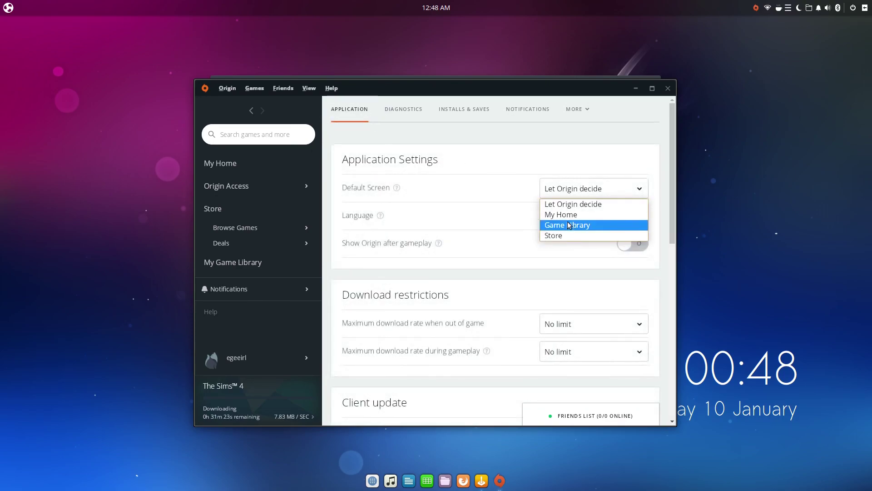
{"action": "left_click", "coordinate": [568, 225]}
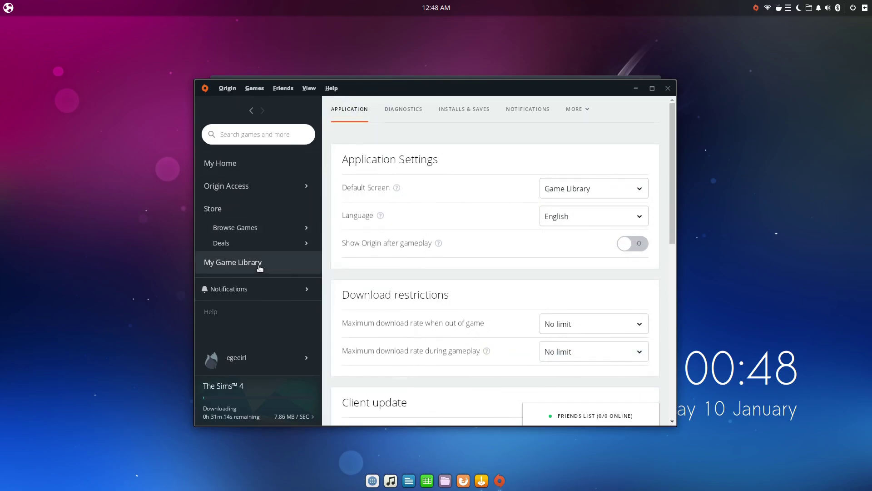
- Open the Game Library, dismiss the Legacy notice, and play The Sims 4 once downloaded
{"action": "left_click", "coordinate": [205, 264]}
{"action": "mouse_move", "coordinate": [267, 272]}
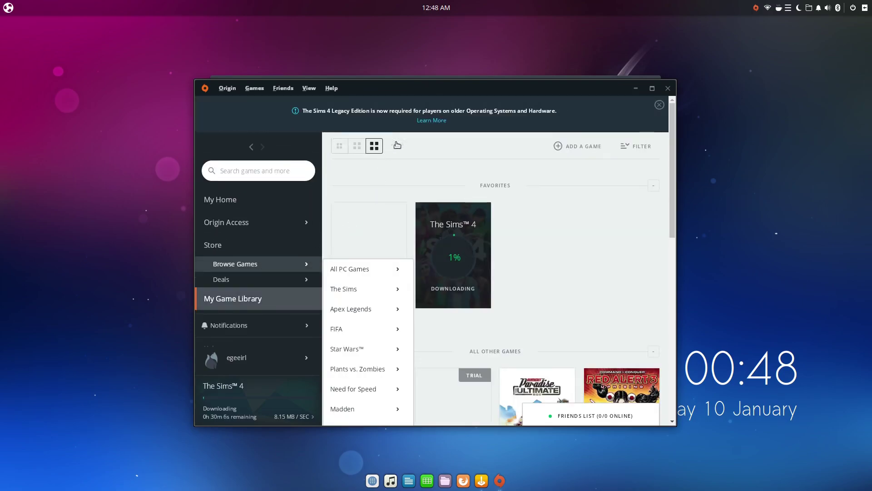
{"action": "left_click", "coordinate": [659, 105]}
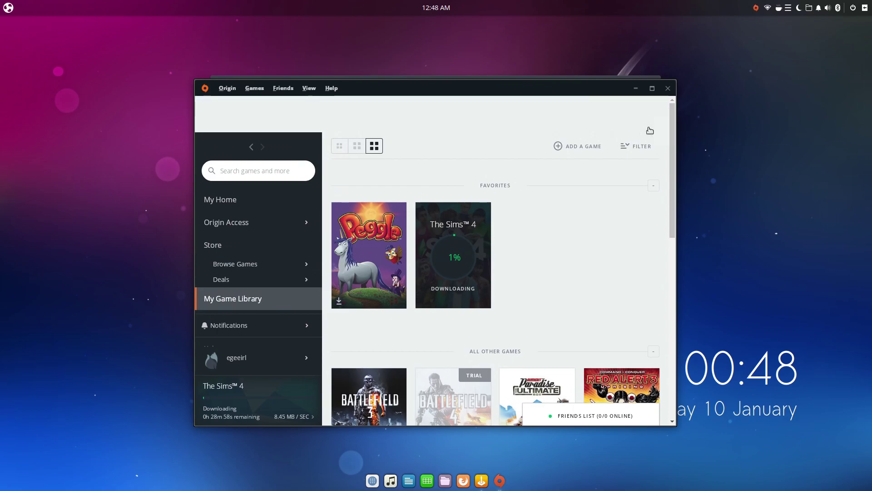
{"action": "left_click", "coordinate": [234, 419]}
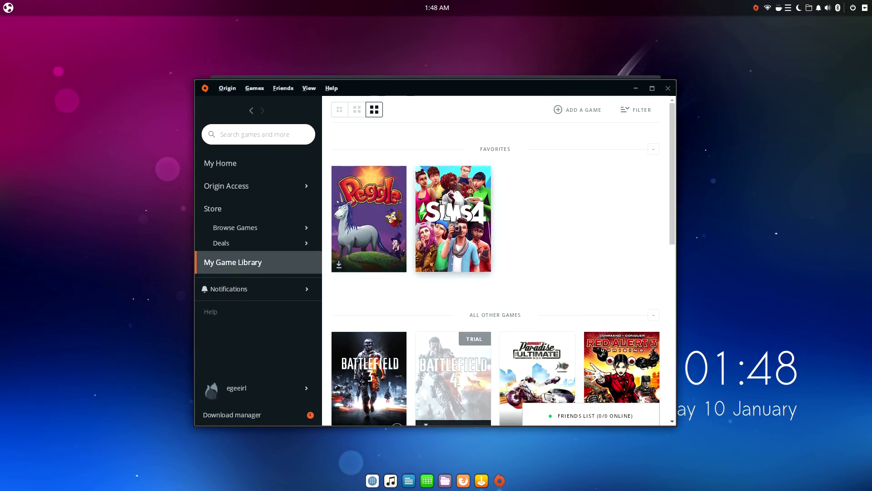
{"action": "left_click", "coordinate": [446, 217]}
{"action": "left_click", "coordinate": [521, 306]}
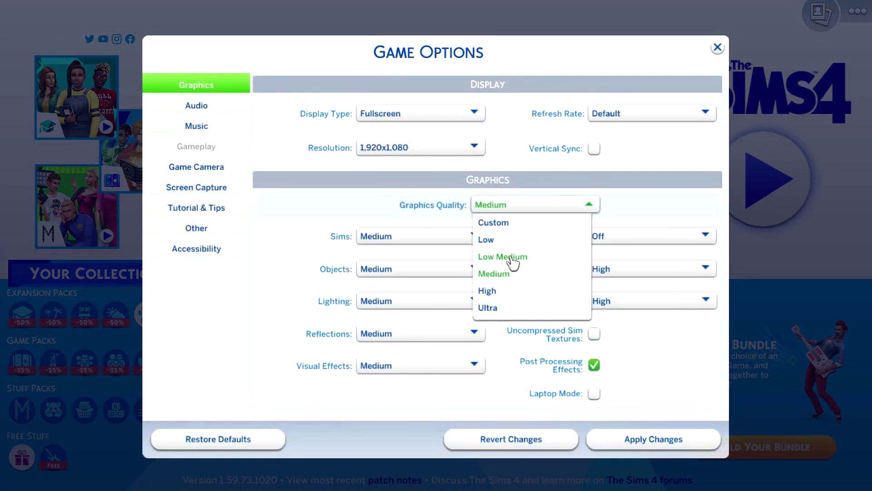
- Set Graphics Quality to Low Medium, review the other option tabs, apply, and start a new game
{"action": "left_click", "coordinate": [511, 257]}
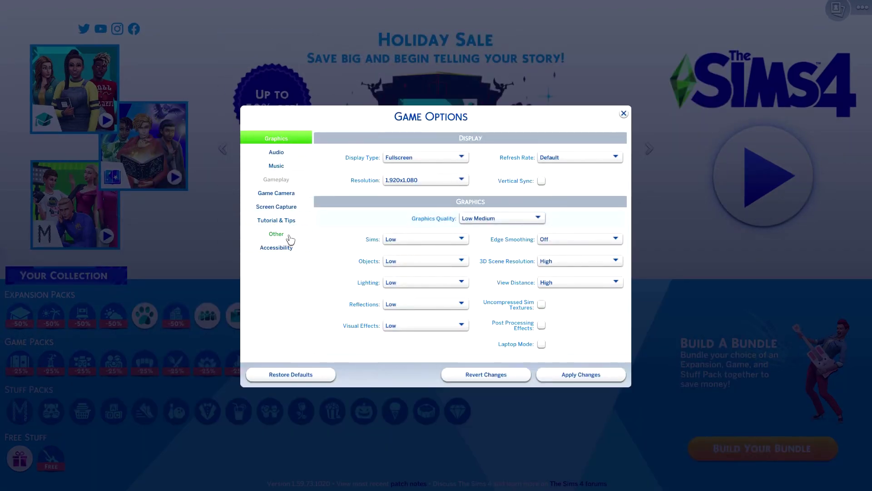
{"action": "left_click", "coordinate": [288, 234]}
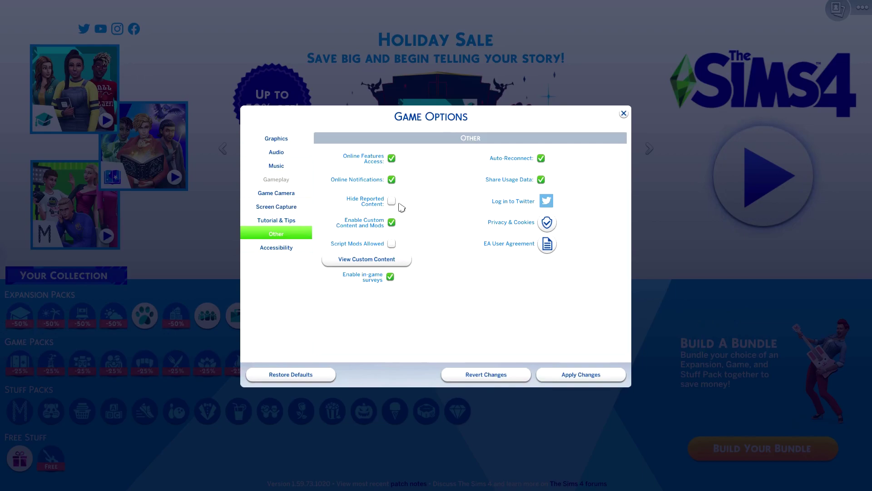
{"action": "left_click", "coordinate": [298, 222]}
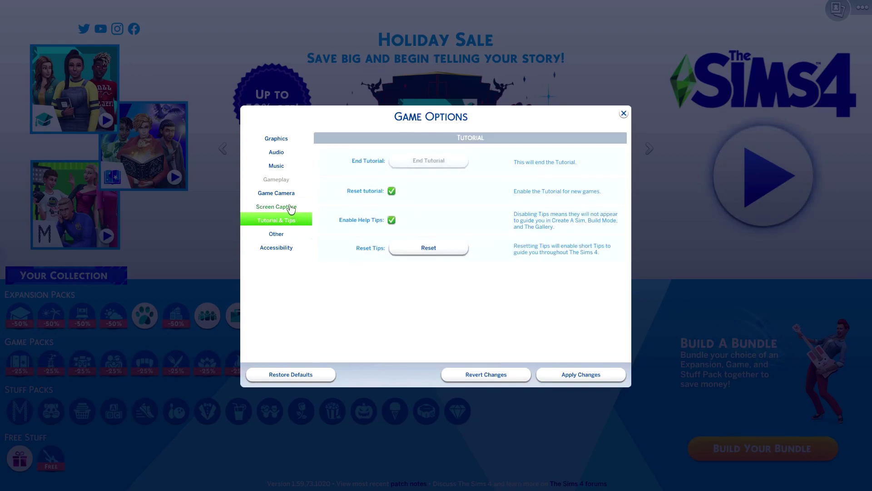
{"action": "left_click", "coordinate": [290, 208]}
{"action": "left_click", "coordinate": [292, 194]}
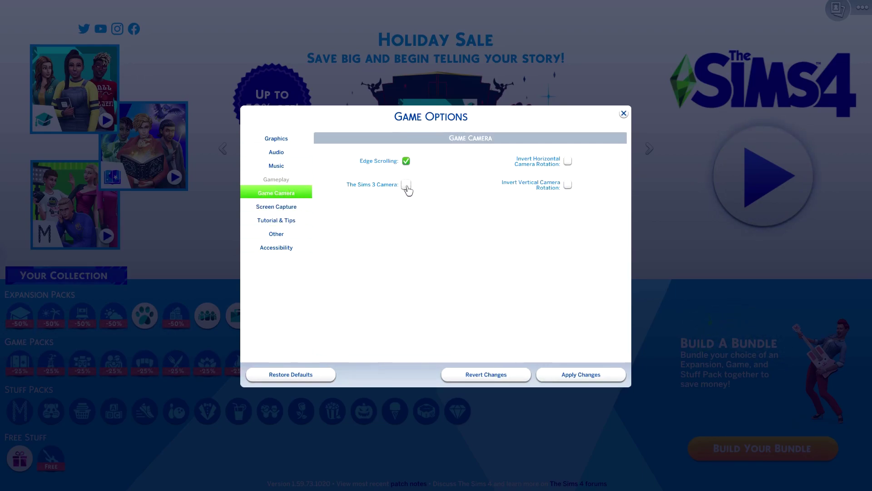
{"action": "left_click", "coordinate": [591, 377]}
{"action": "left_click", "coordinate": [789, 174]}
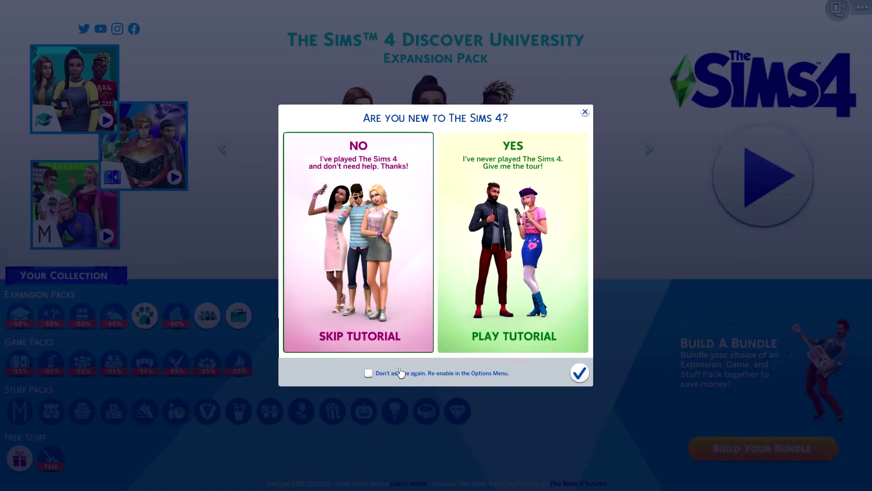
- Skip the tutorial, dismiss the Gallery introduction, and move the elder Sim's household into Oasis Springs
{"action": "left_click", "coordinate": [579, 373]}
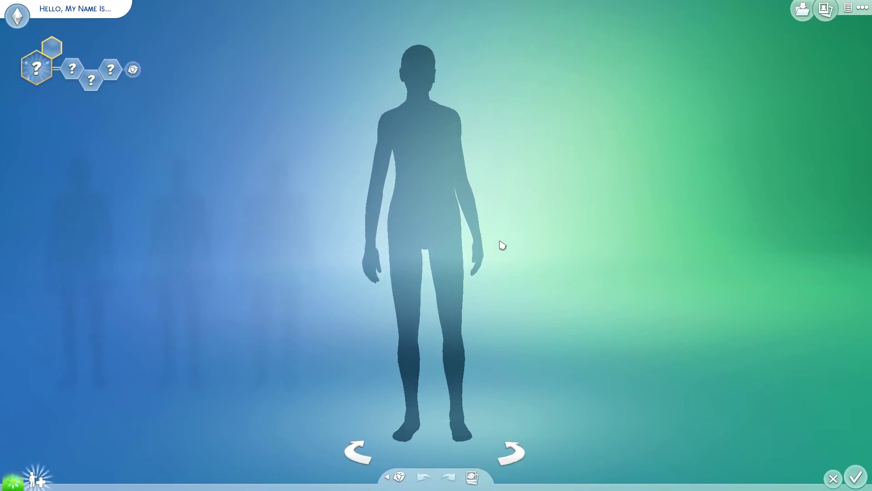
{"action": "left_click", "coordinate": [475, 479]}
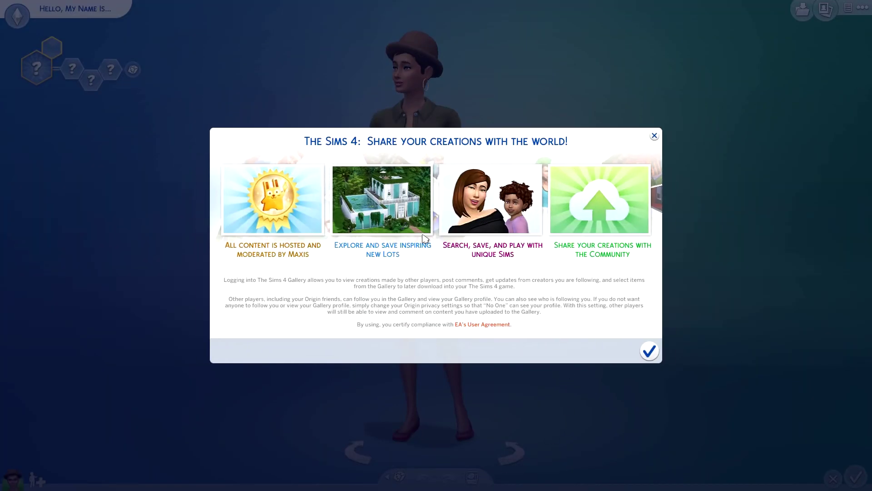
{"action": "left_click", "coordinate": [648, 351]}
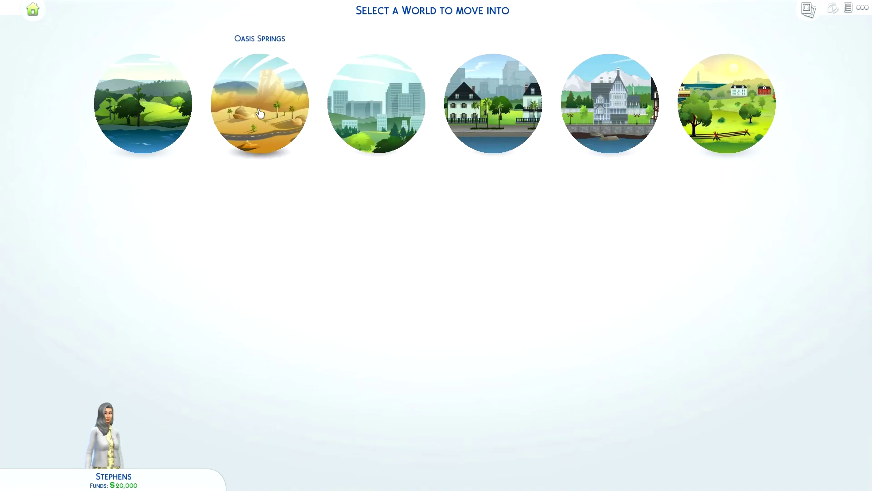
{"action": "left_click", "coordinate": [260, 113]}
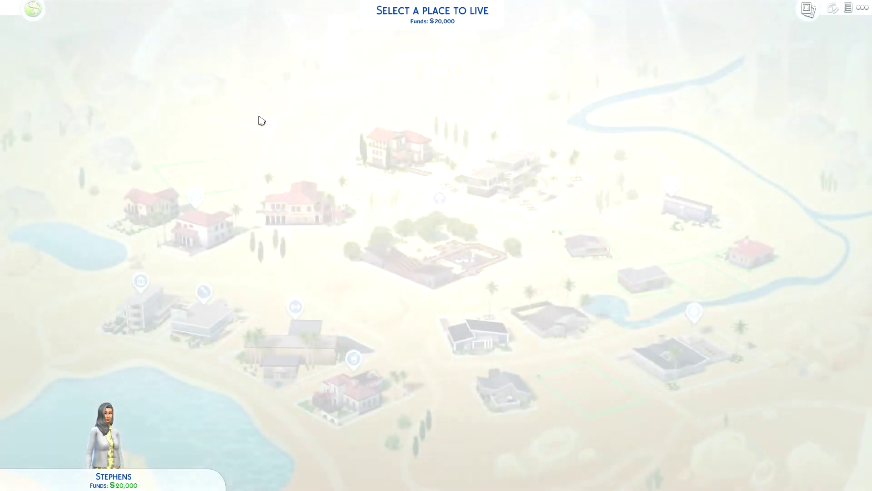